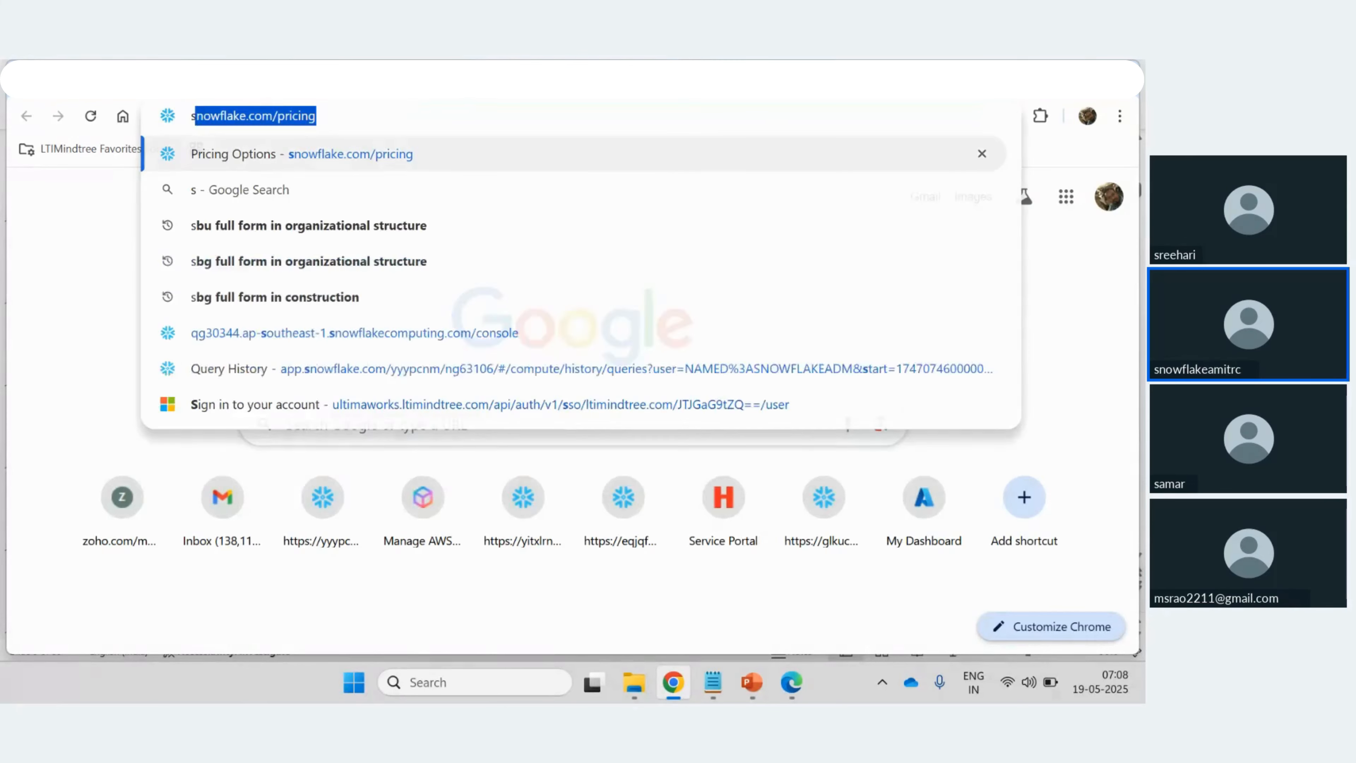
Step: Search the web for "snowflake trial" and open Snowflake's free trial sign-up page from the results
type("la")
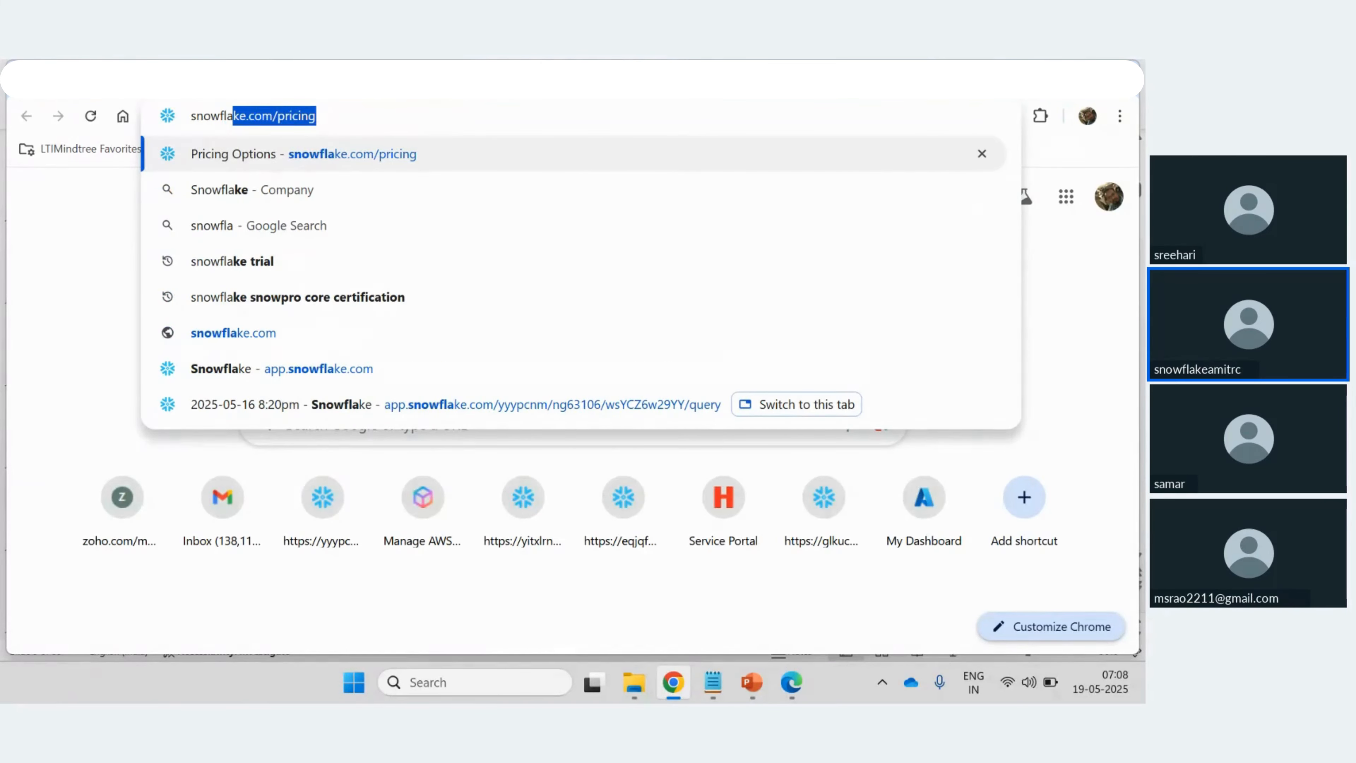
key("Up")
key("Down")
key("Down")
key("Down")
key("Down")
key("Return")
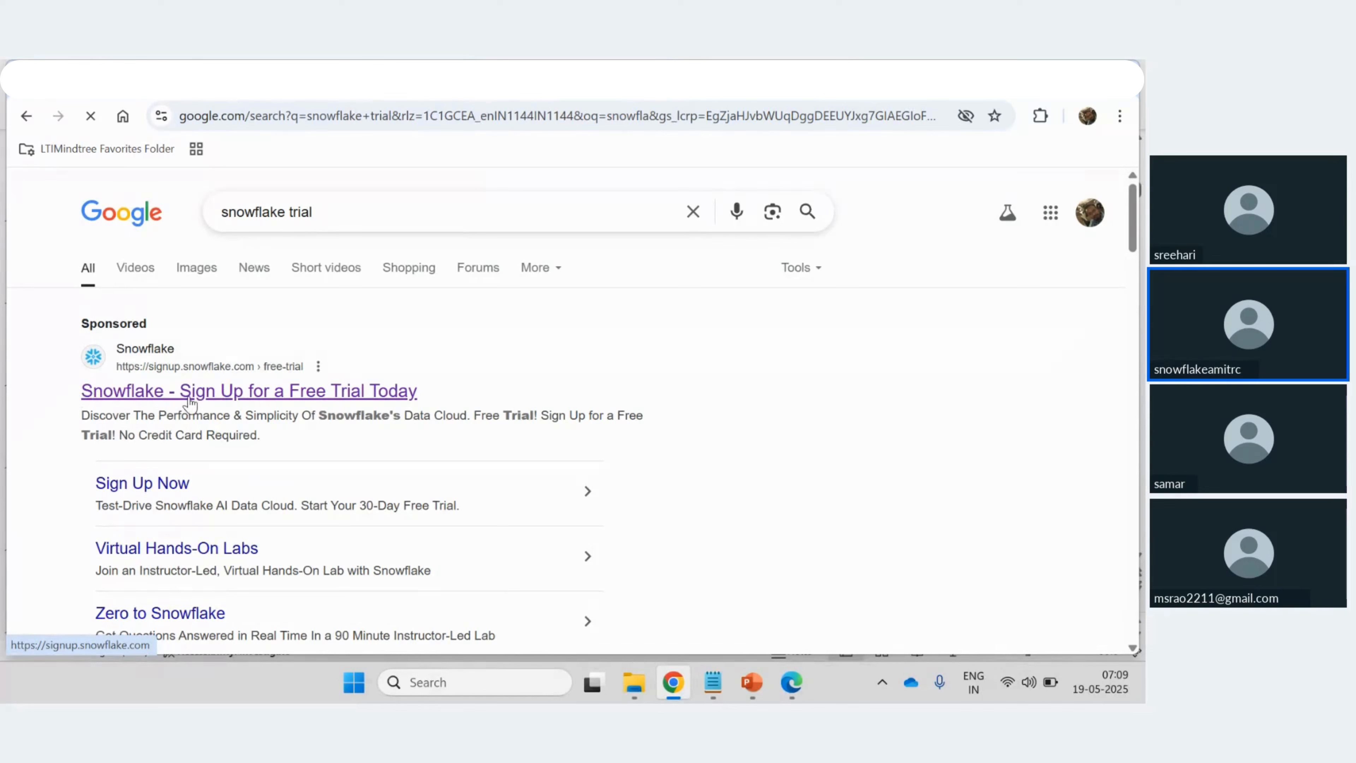
left_click(254, 398)
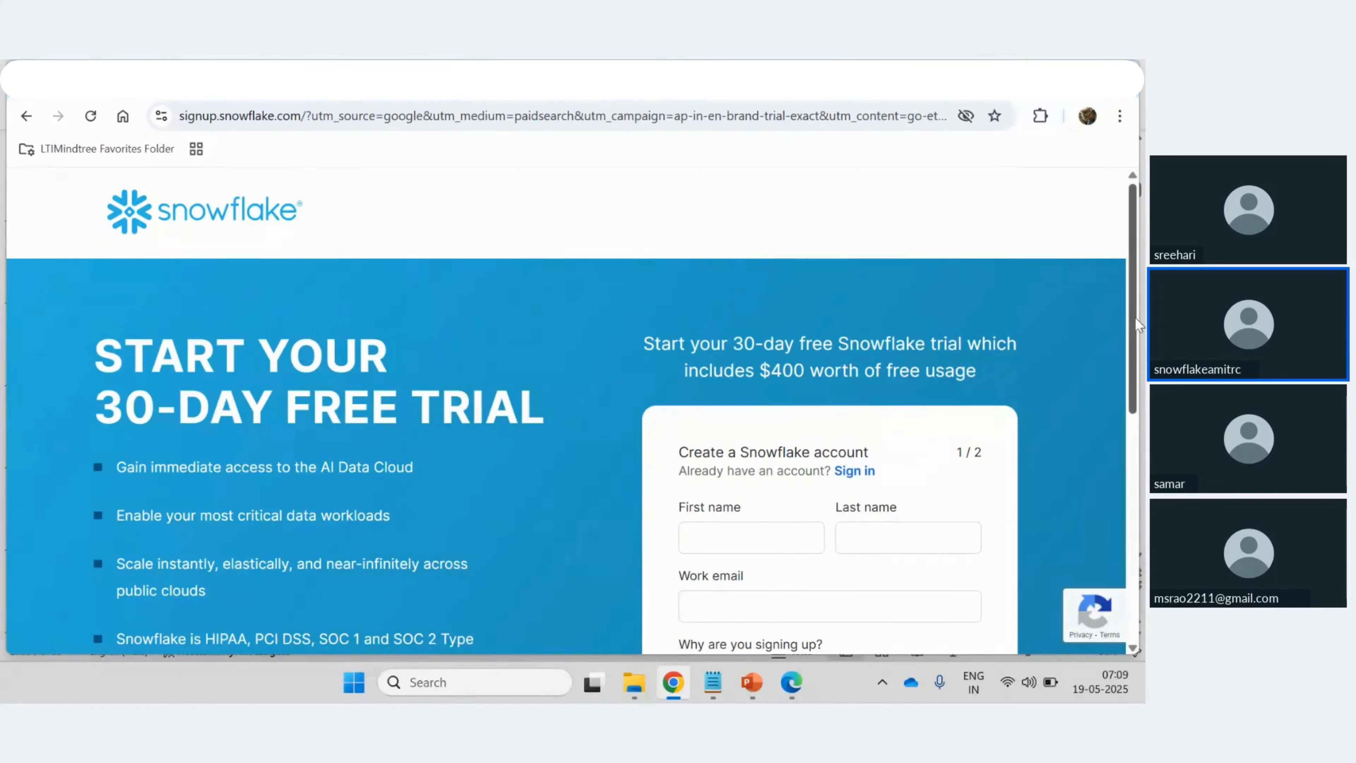
Step: In the trial sign-up form, choose the Business Critical edition and Amazon Web Services as the cloud provider
left_click_drag(1133, 317, 1140, 399)
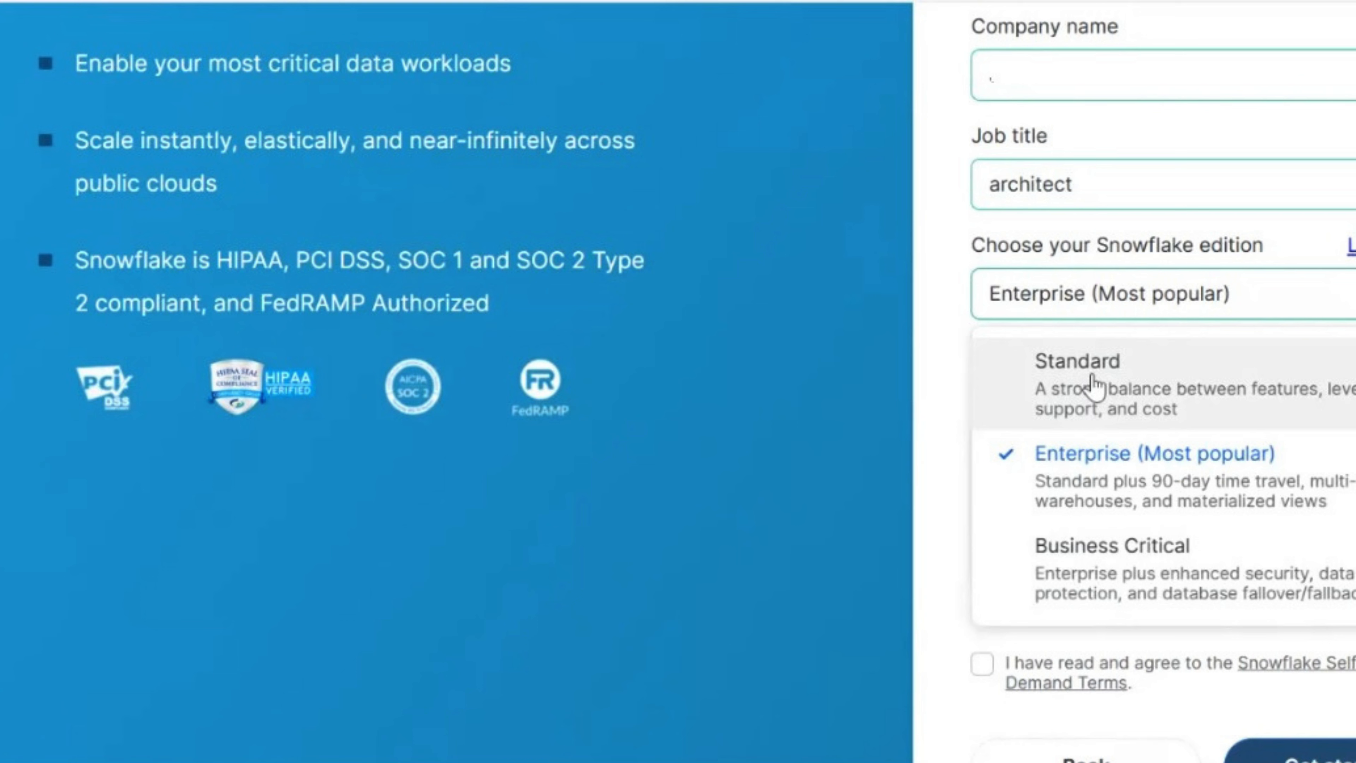
left_click(1112, 545)
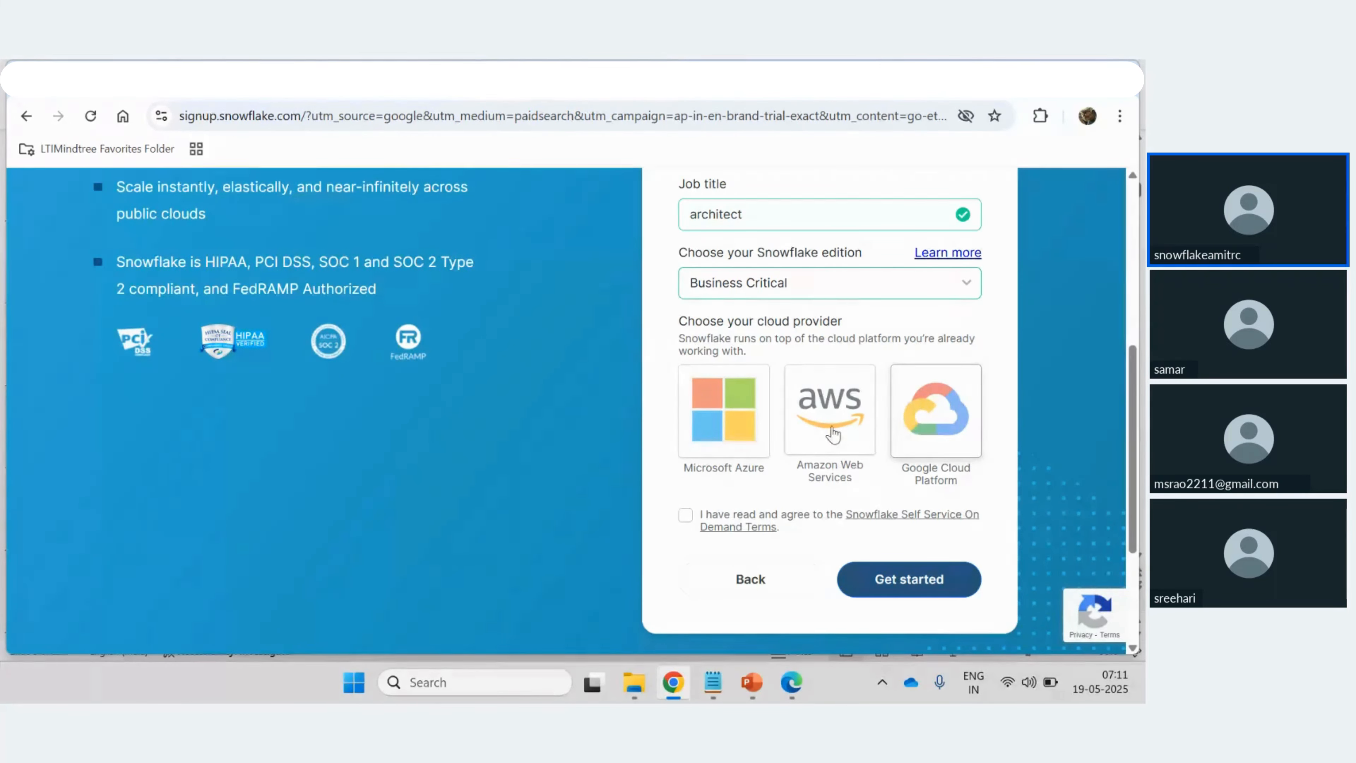
left_click(843, 401)
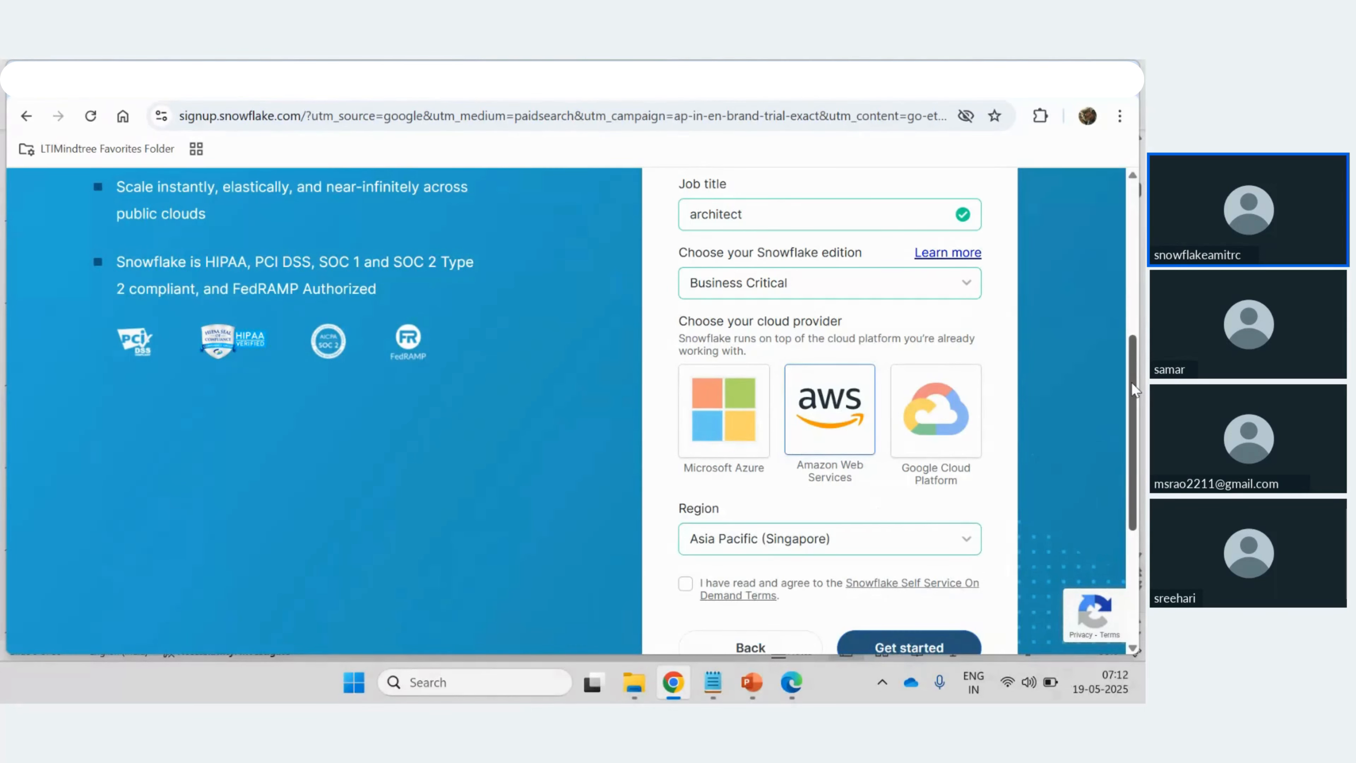
Step: Keep Asia Pacific (Singapore) as the region, accept the Snowflake Self Service On Demand Terms and submit the sign-up form
left_click_drag(1132, 383, 1134, 449)
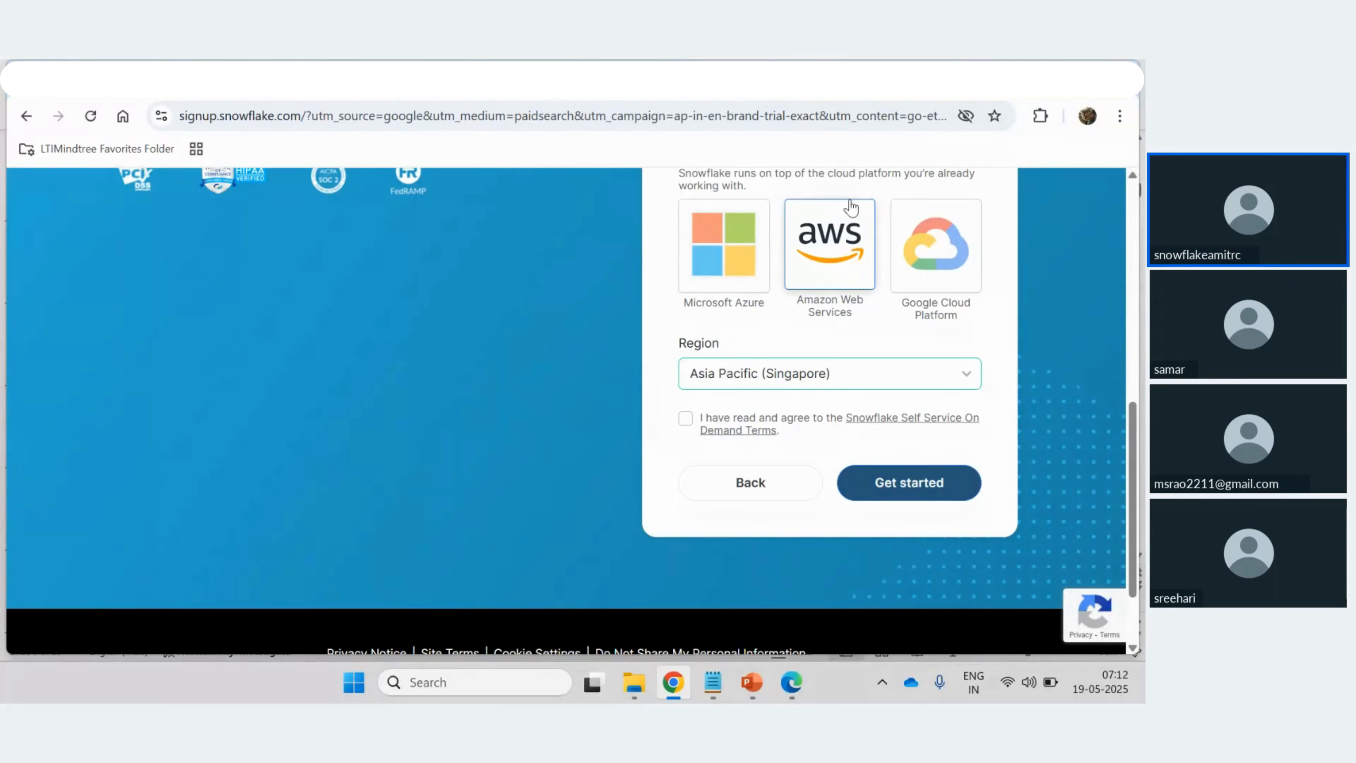
left_click(831, 379)
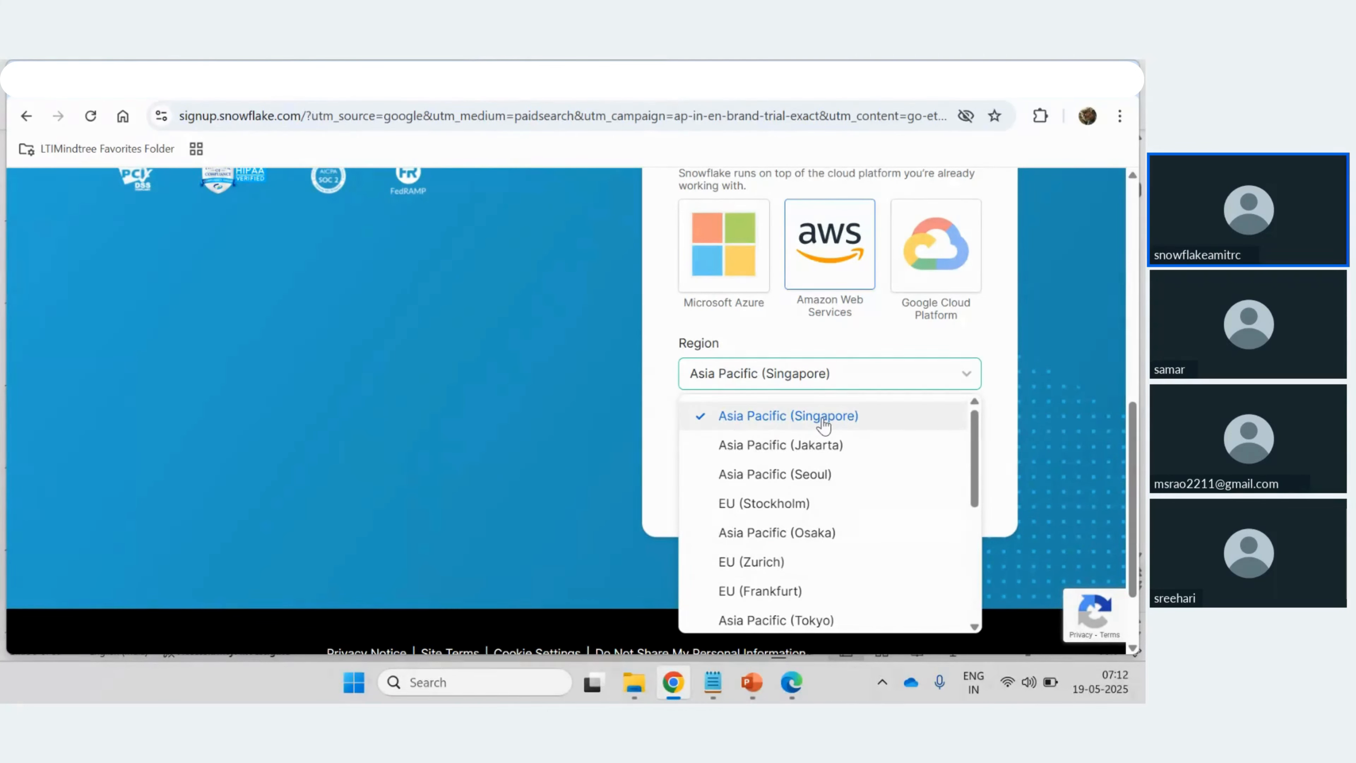
left_click(1001, 349)
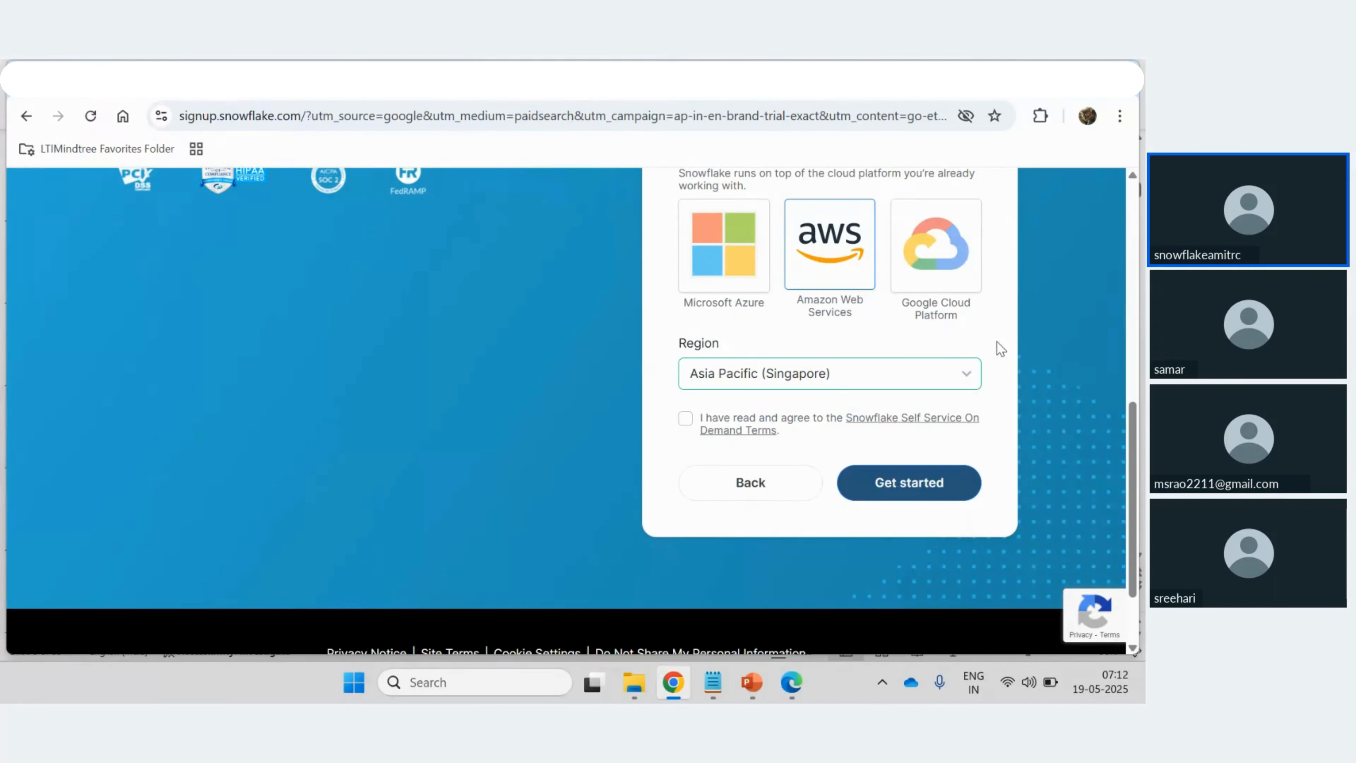
left_click(685, 420)
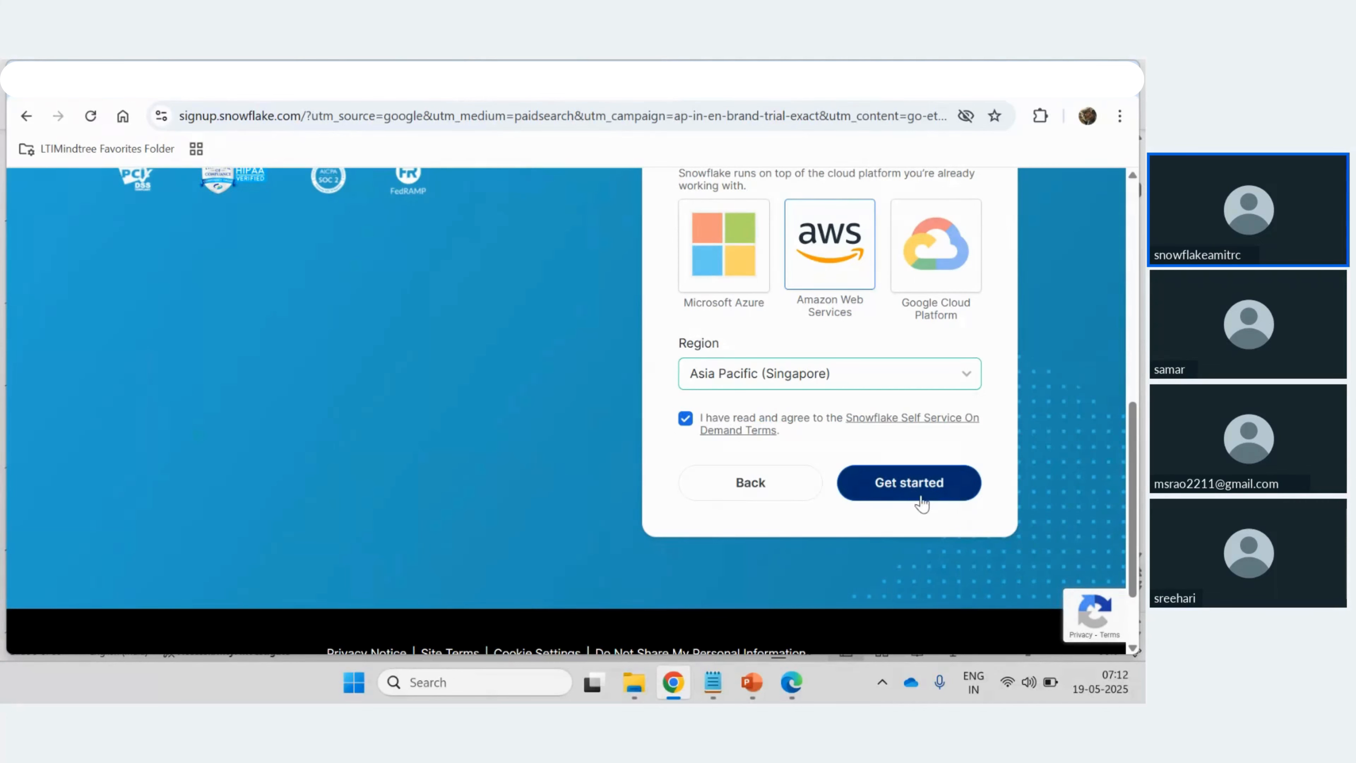
left_click(914, 484)
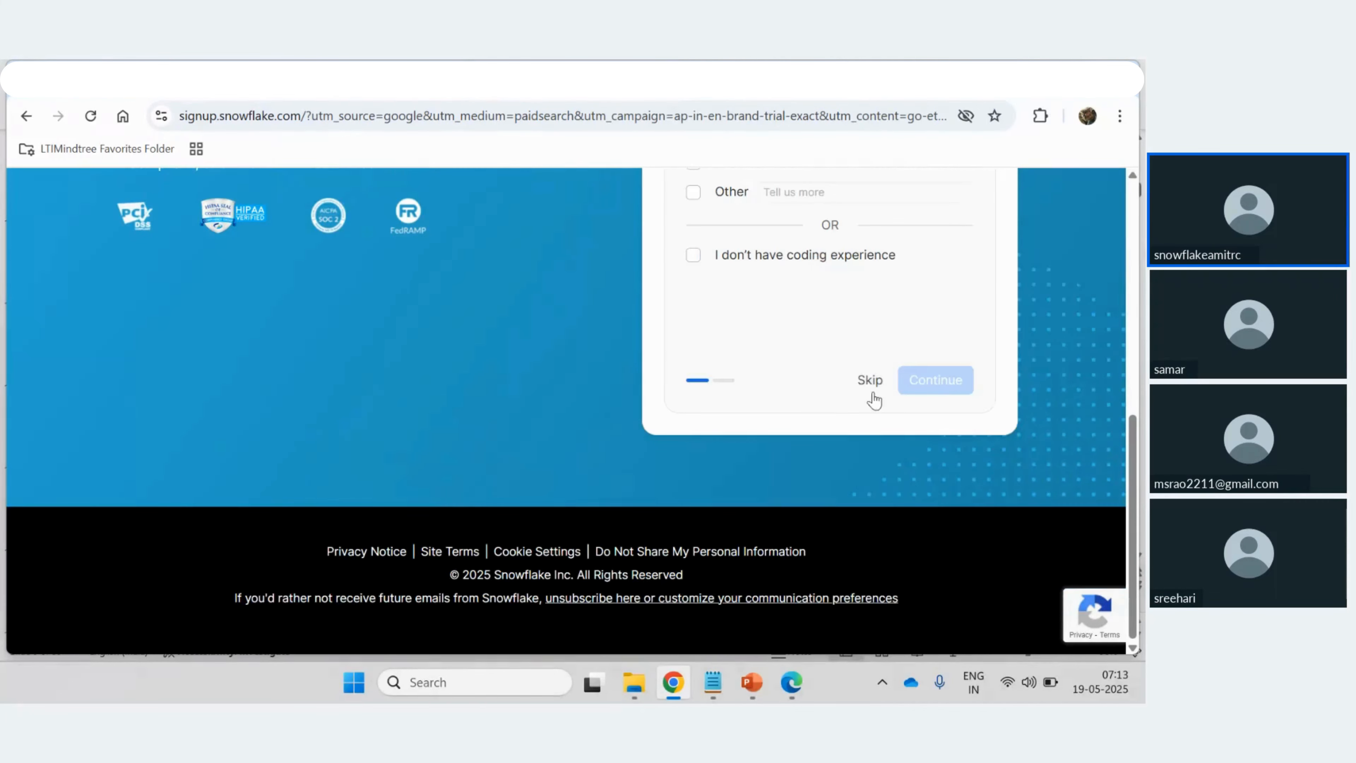
Step: Skip the onboarding questions about coding experience and intended Snowflake use
left_click(1133, 175)
left_click(867, 416)
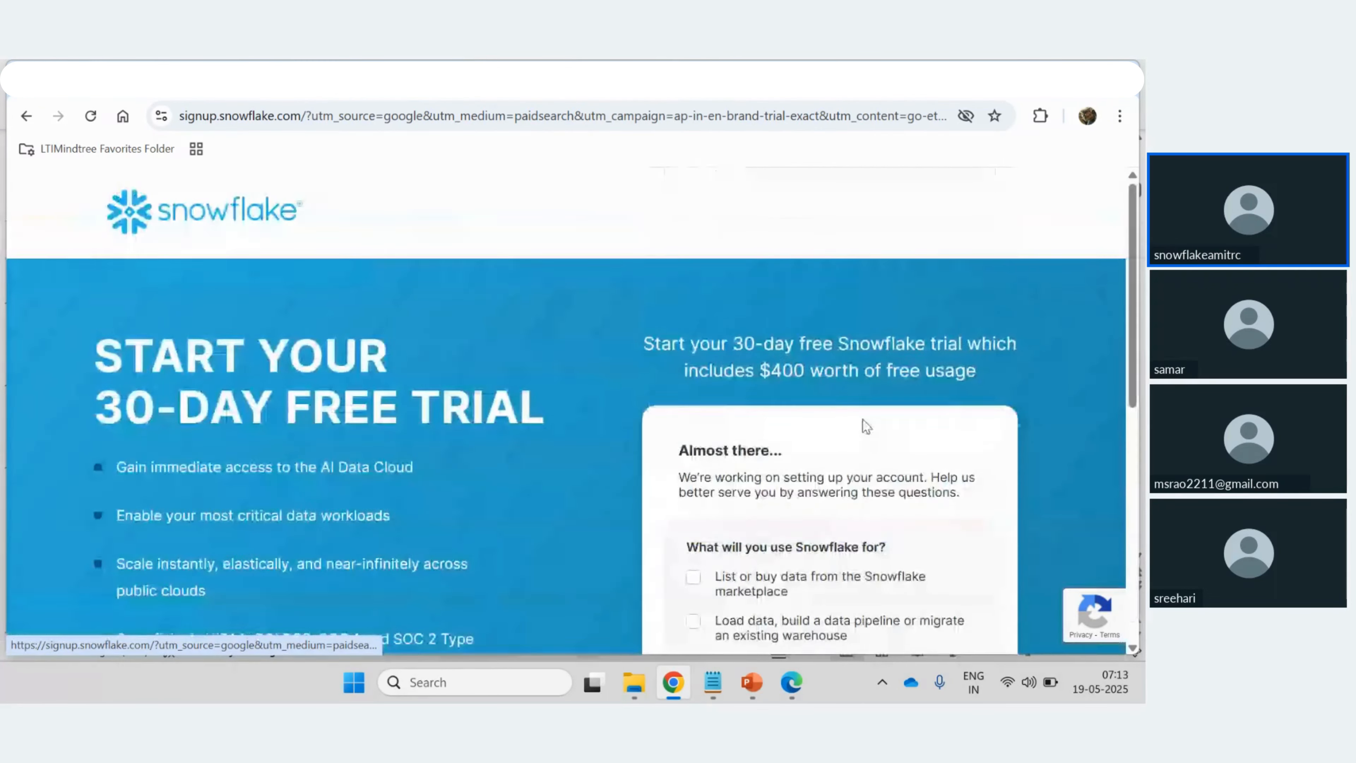
left_click(1133, 494)
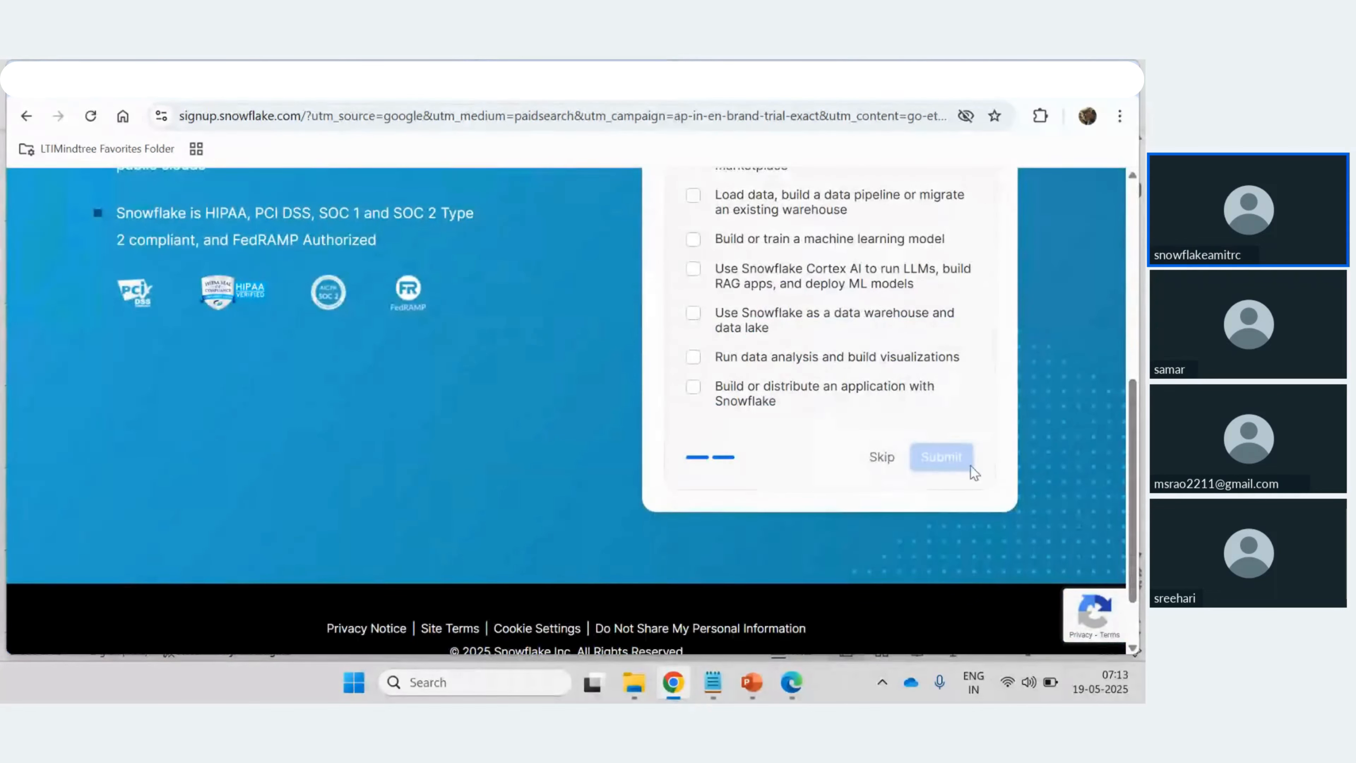
left_click(883, 457)
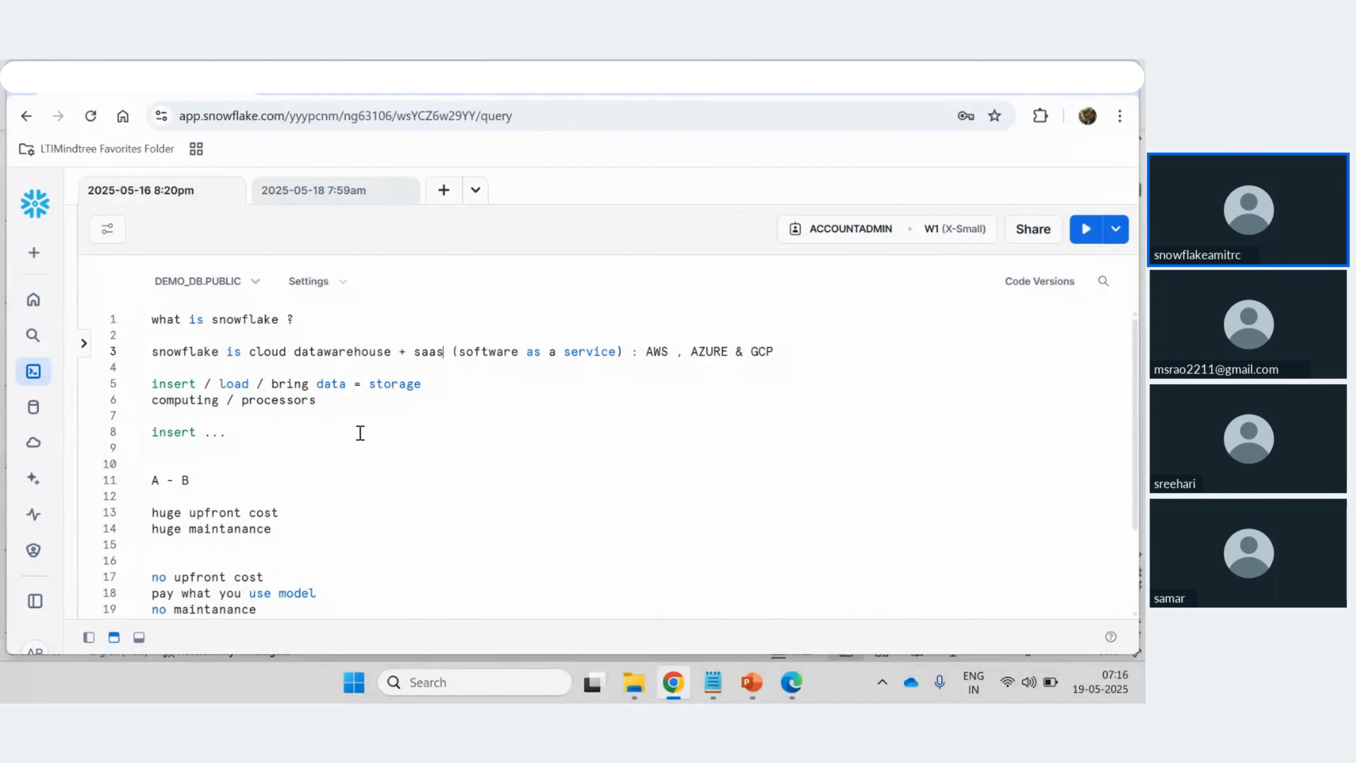
Step: From the Snowflake home page, open the worksheet "2025-05-16 8:20pm" and expand its database object browser
left_click(33, 304)
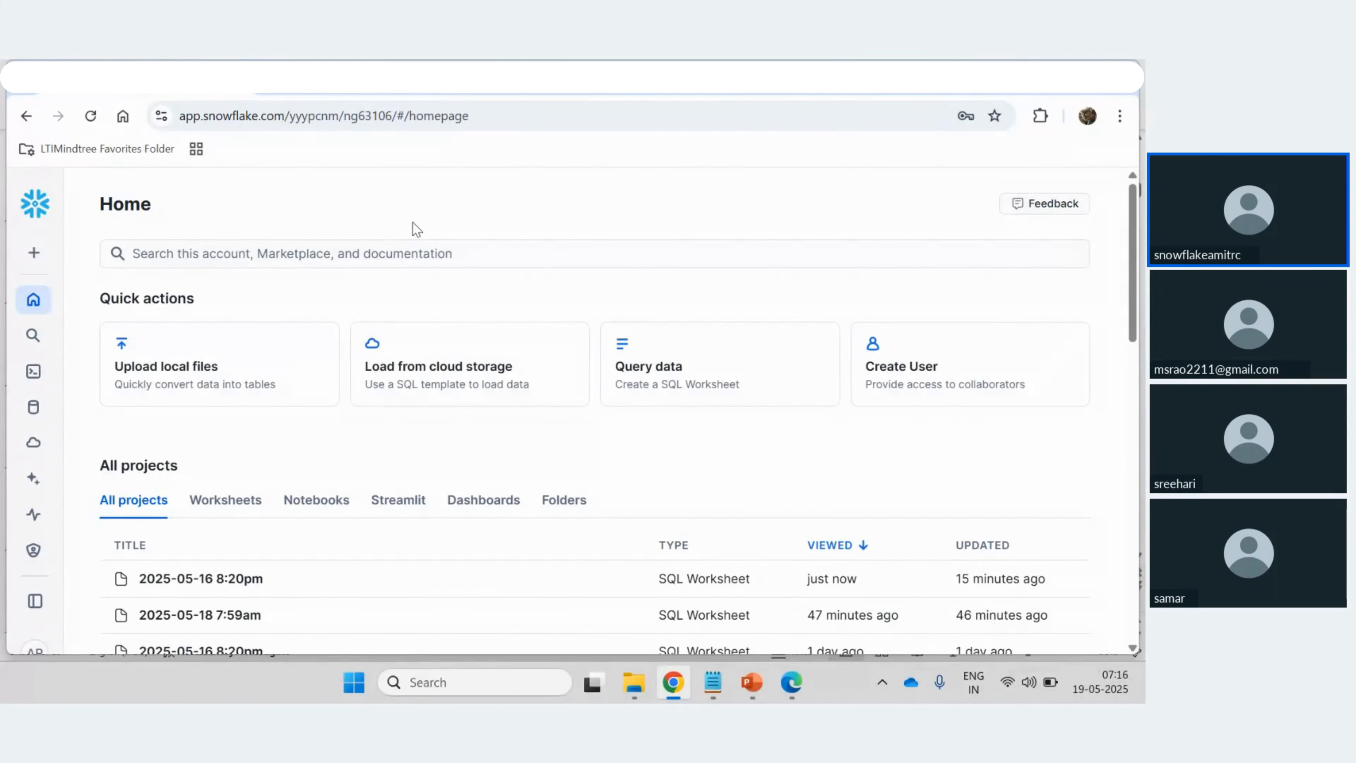
left_click(260, 587)
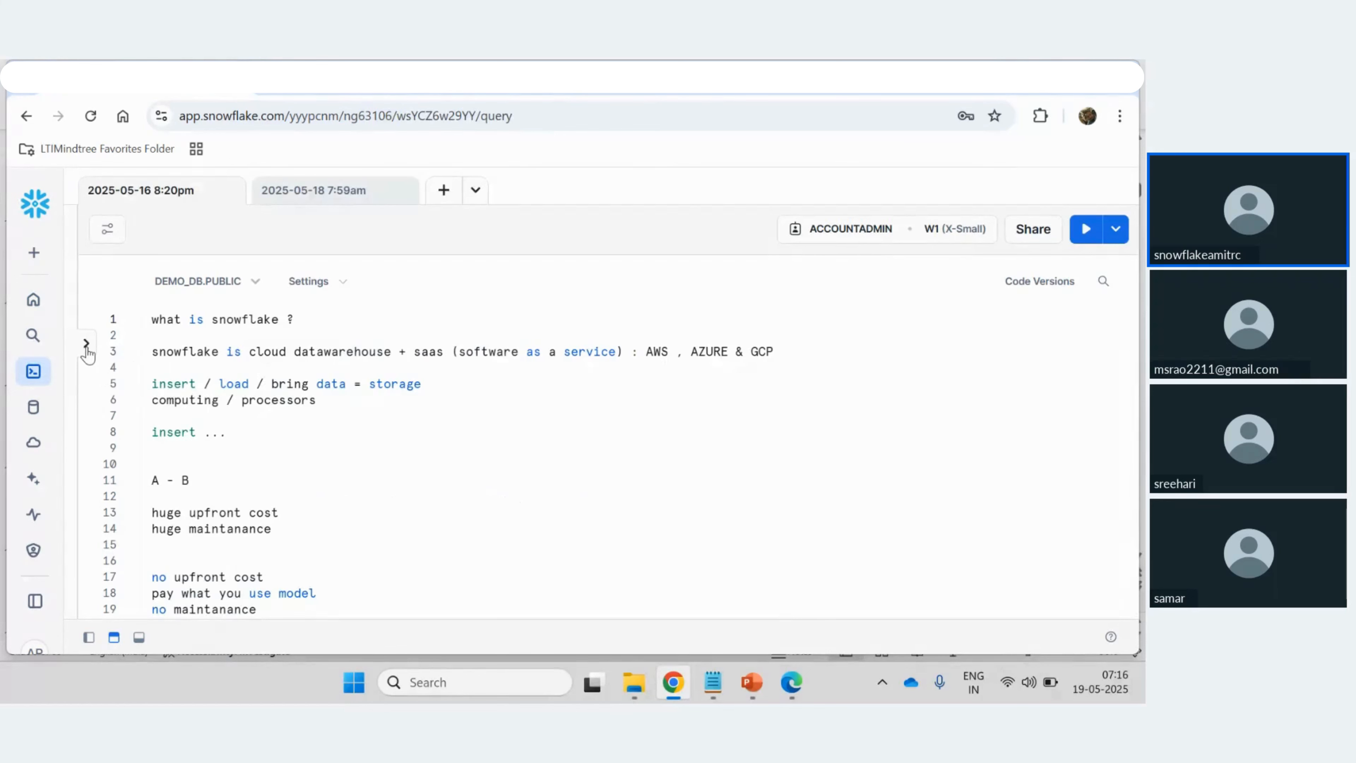
left_click(87, 345)
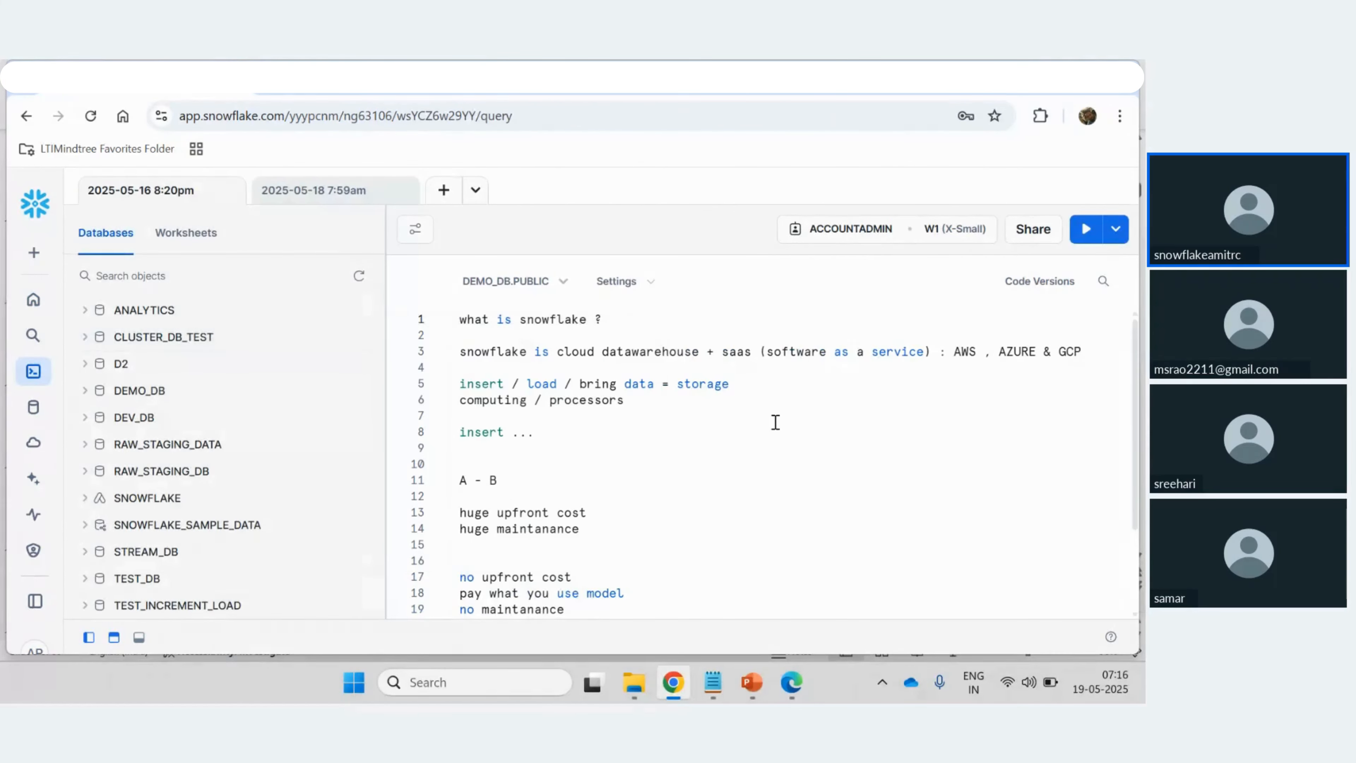
left_click(672, 428)
Step: Switch to PowerPoint to view the Snowflake Architecture slide, and return to the Snowflake worksheet
left_click(748, 694)
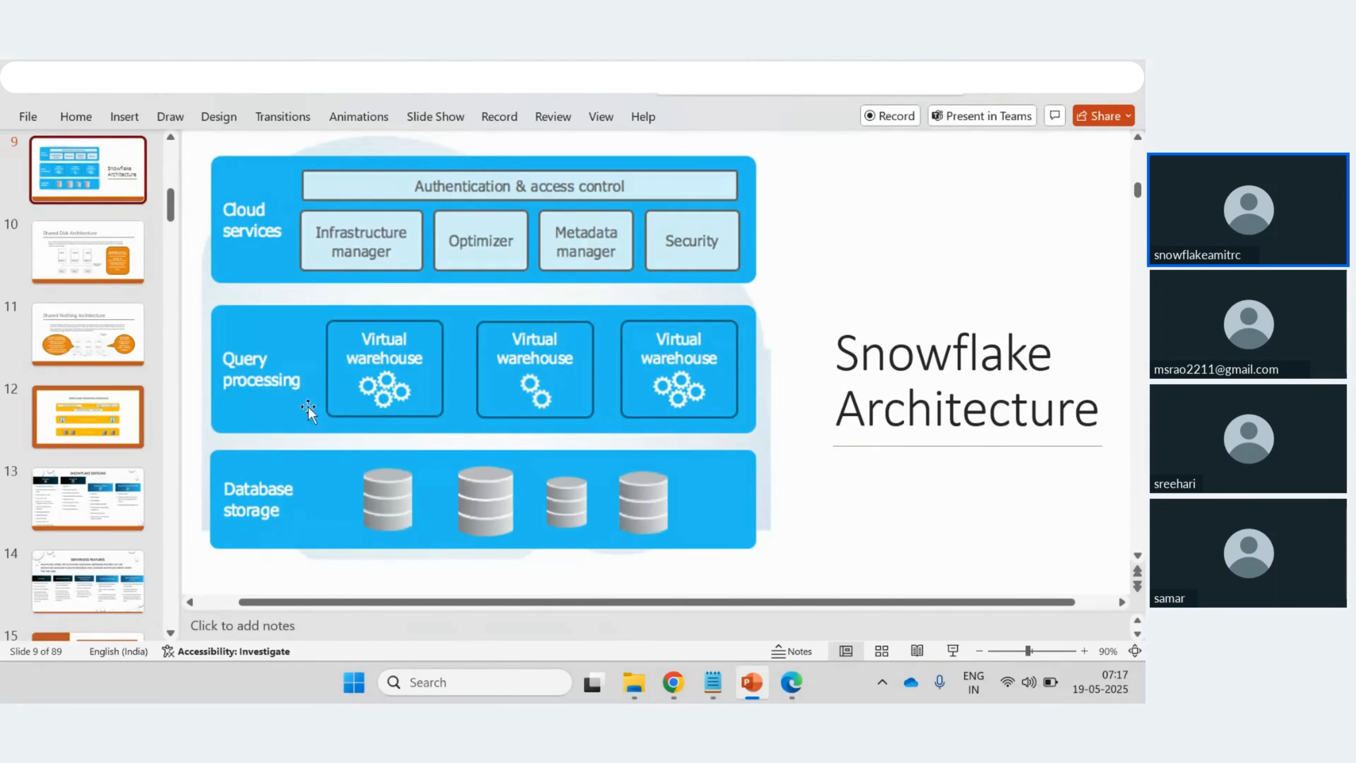
left_click(750, 688)
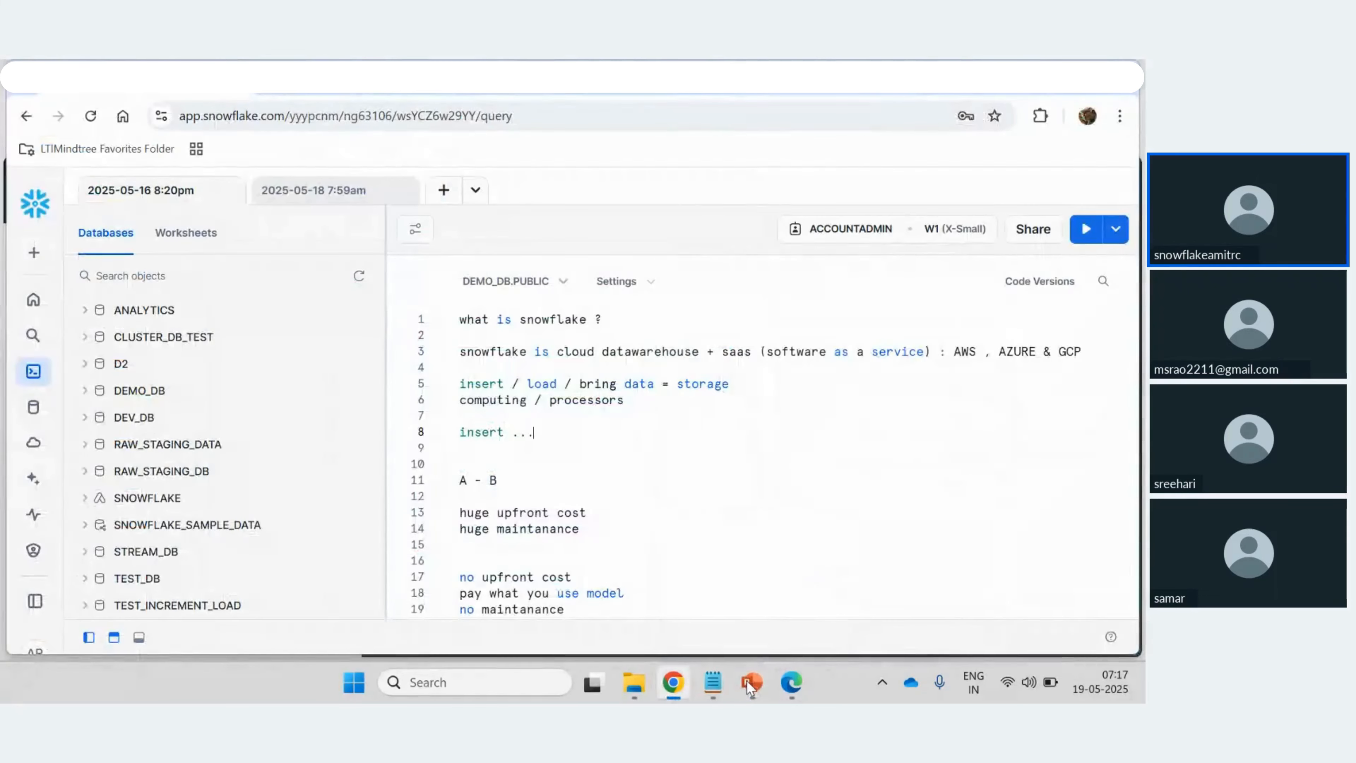
left_click(632, 430)
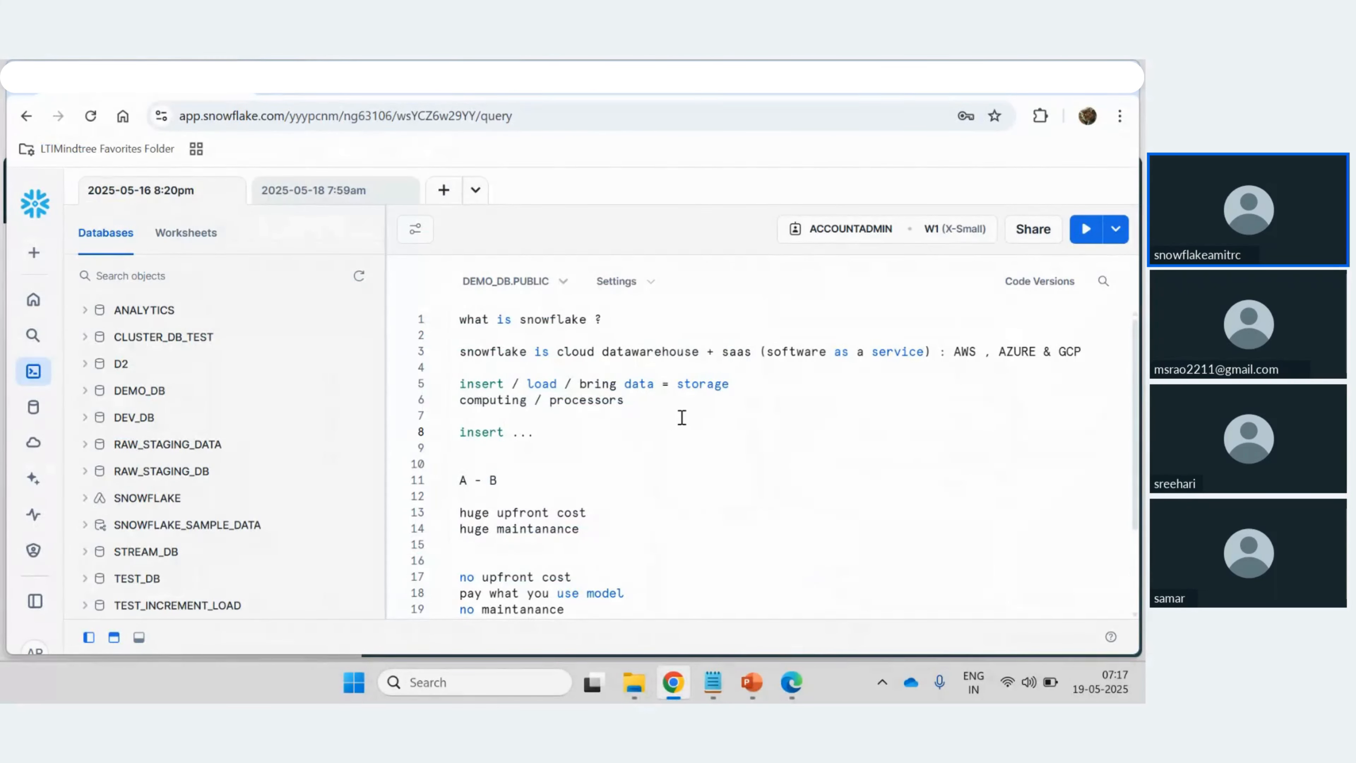
Step: Search the web for "iaas paas saas" in a new tab, and return to the worksheet to highlight "saas" in line 3
double_click(737, 350)
left_click(556, 432)
key("ctrl+t")
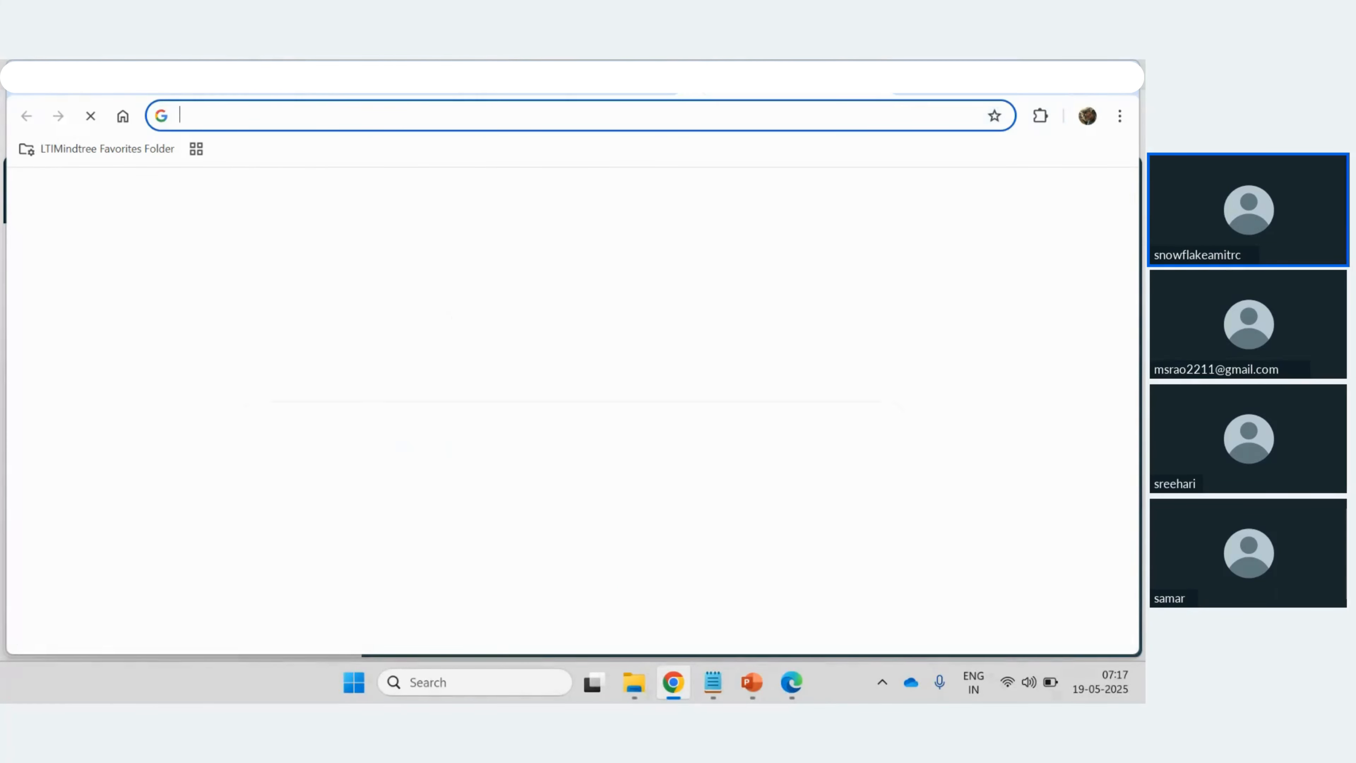
type("iaas")
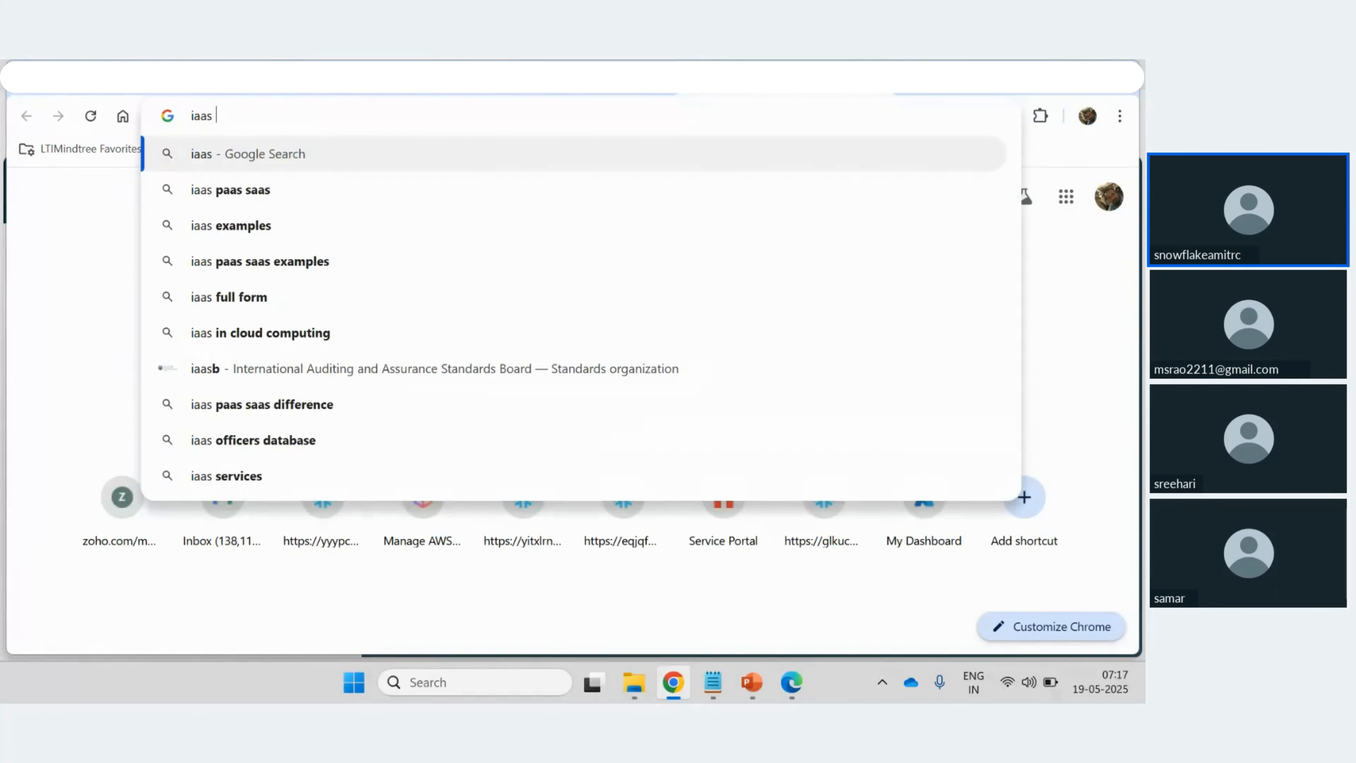
left_click(228, 188)
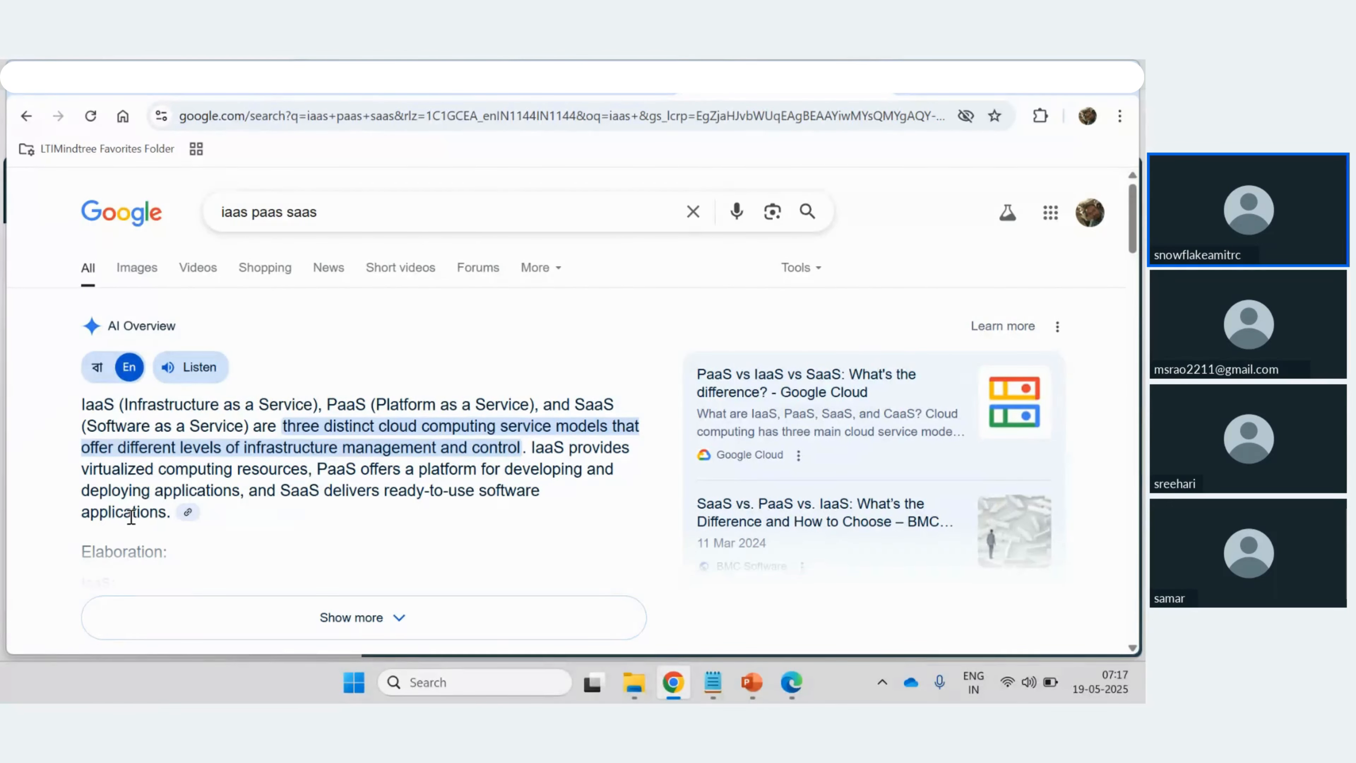
left_click(555, 95)
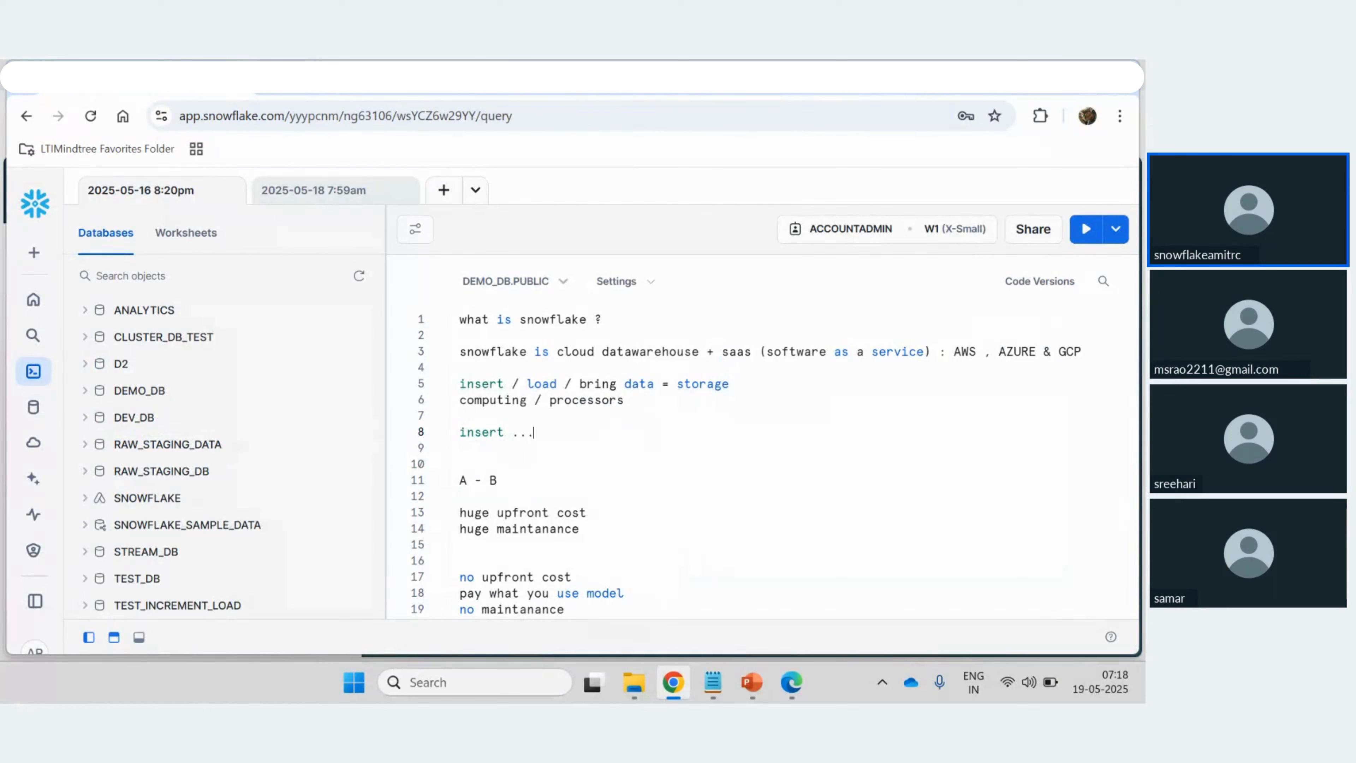
double_click(744, 352)
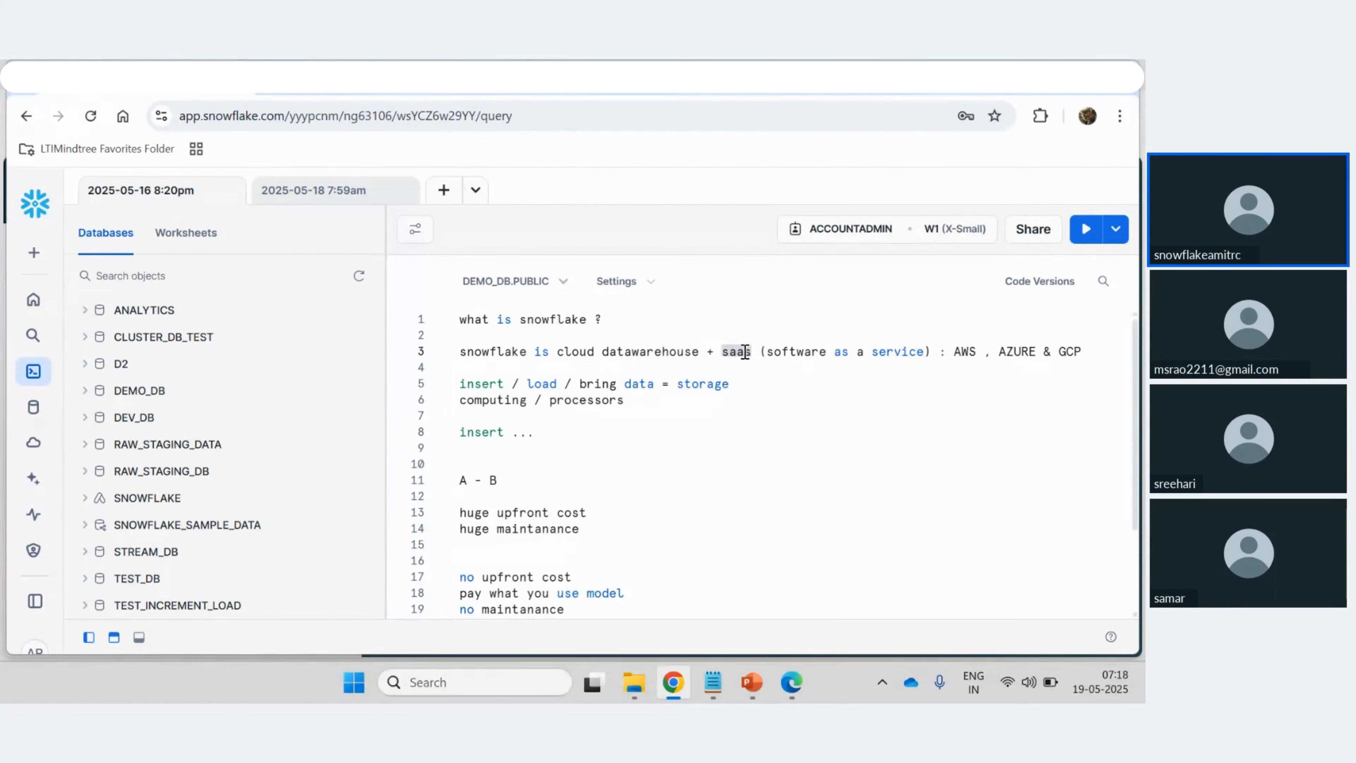